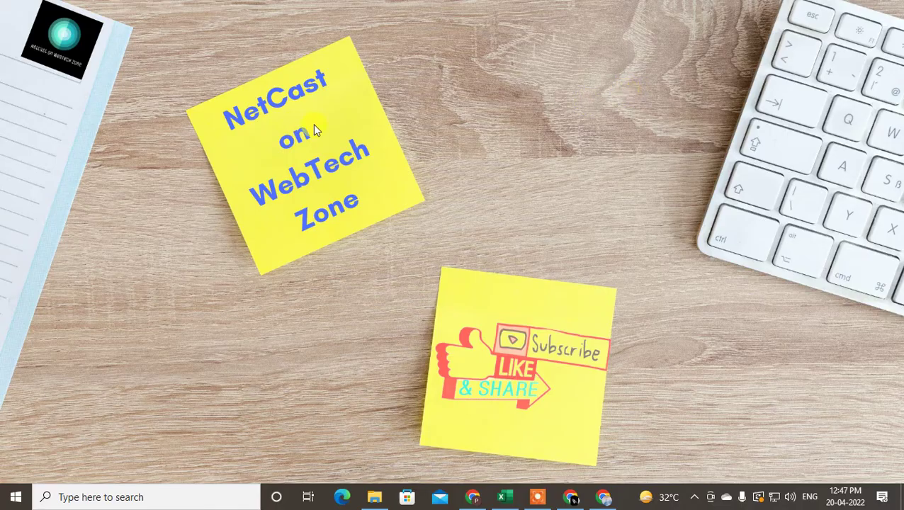
# Refresh the Windows desktop from its right-click menu
pyautogui.rightClick(500, 74)
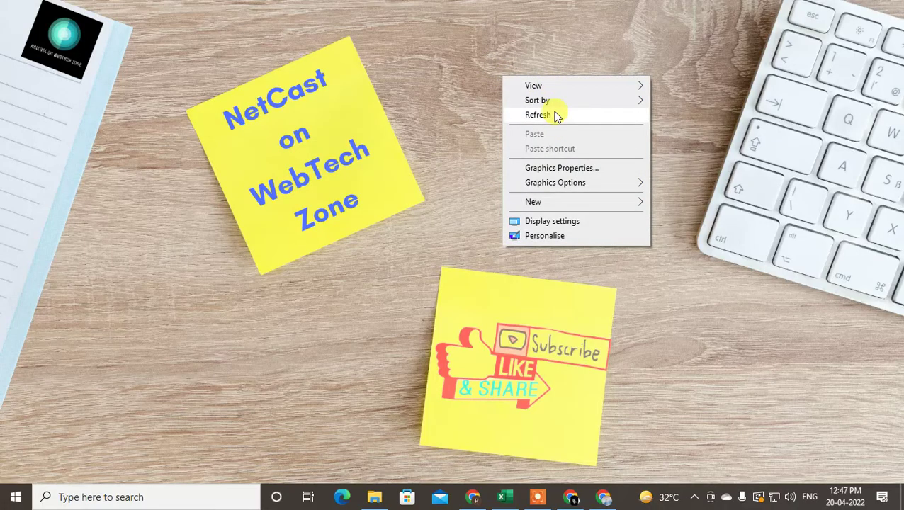
pyautogui.click(555, 113)
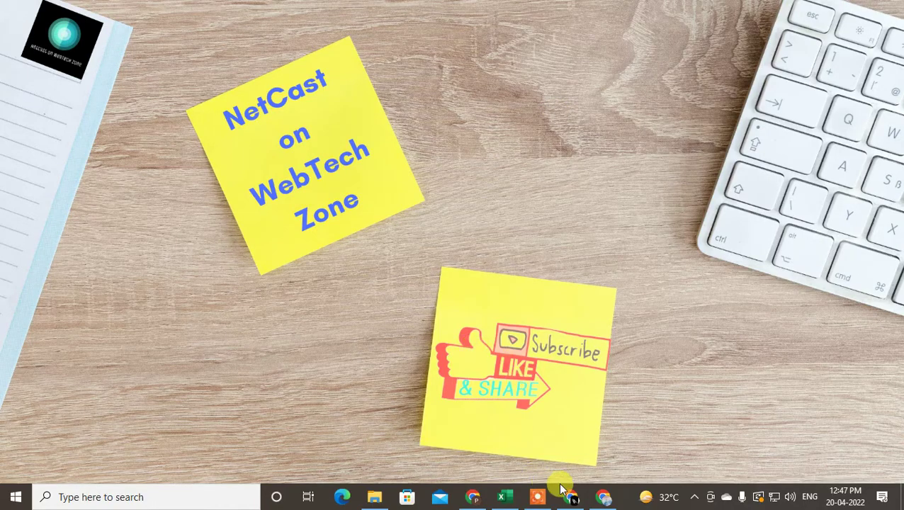
# Bring LinkedIn to the front, reload the home feed, and search for the demo member by name
pyautogui.moveTo(573, 497)
pyautogui.click(564, 461)
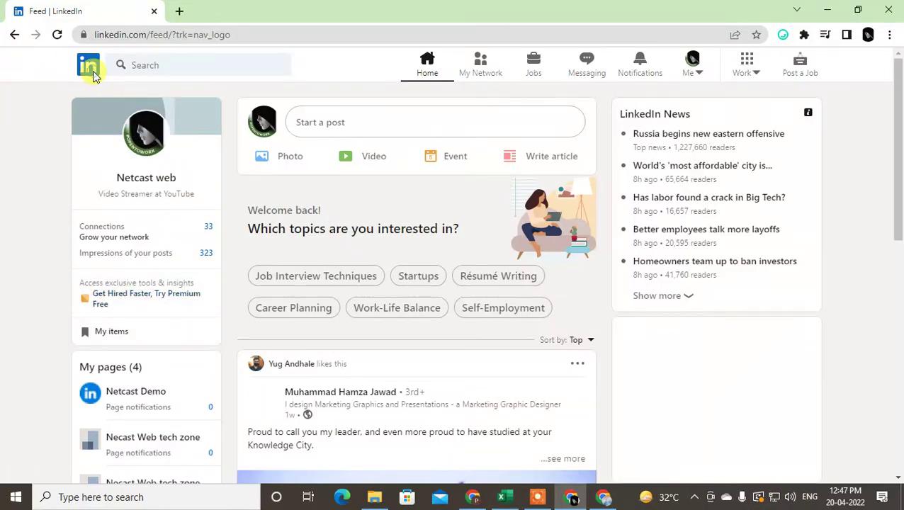
pyautogui.click(91, 71)
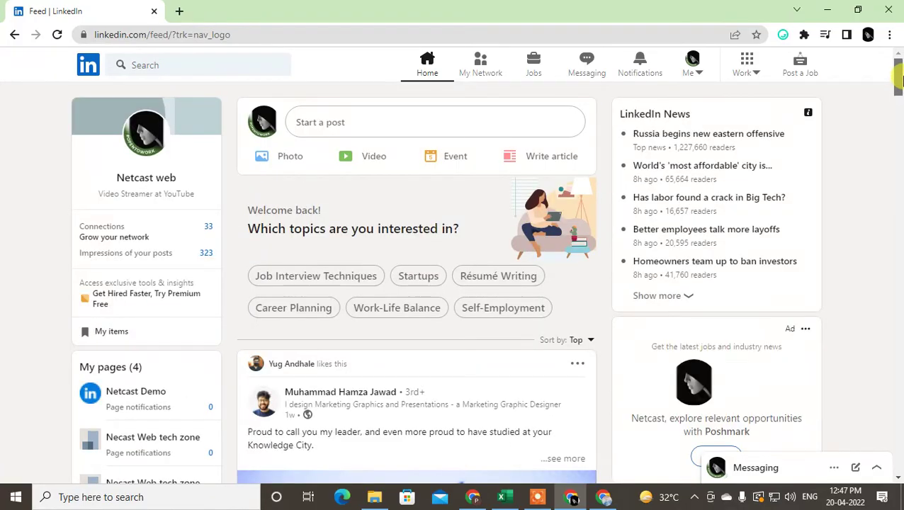
pyautogui.click(182, 65)
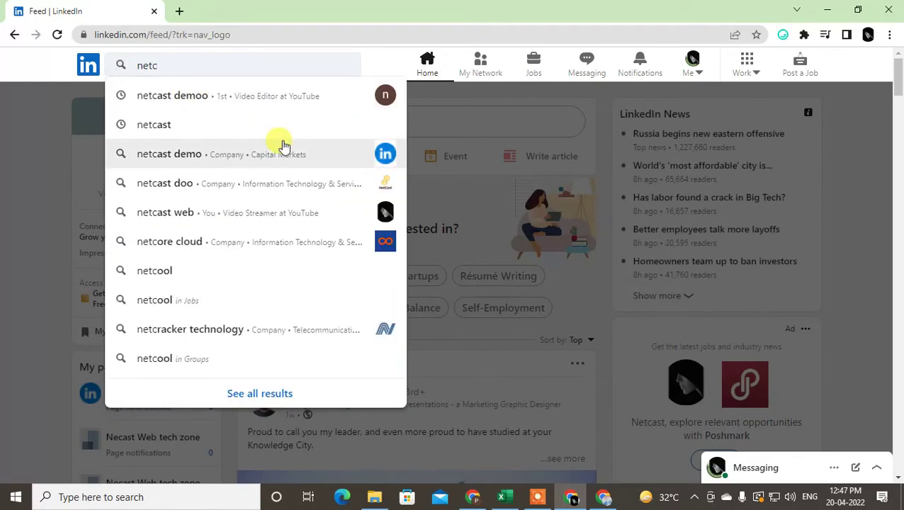
pyautogui.click(219, 96)
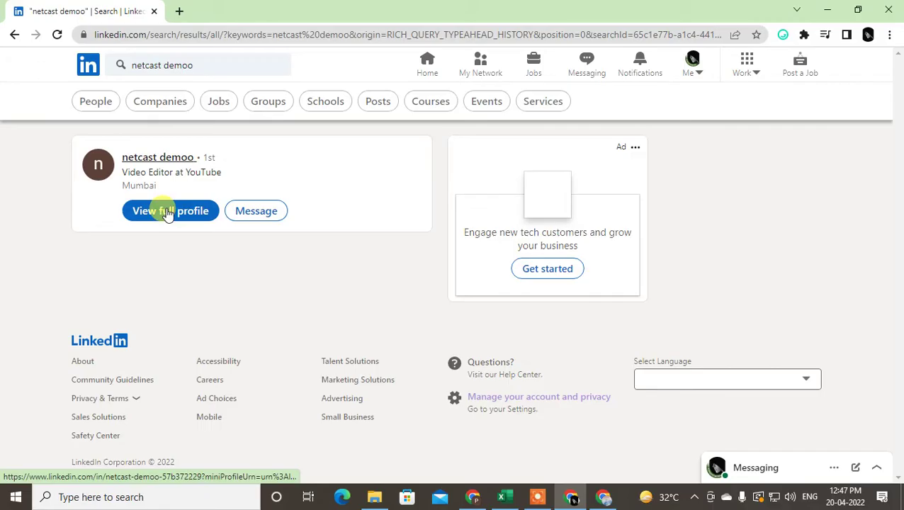
# Open the demo member's full profile and expand its More actions menu
pyautogui.click(168, 212)
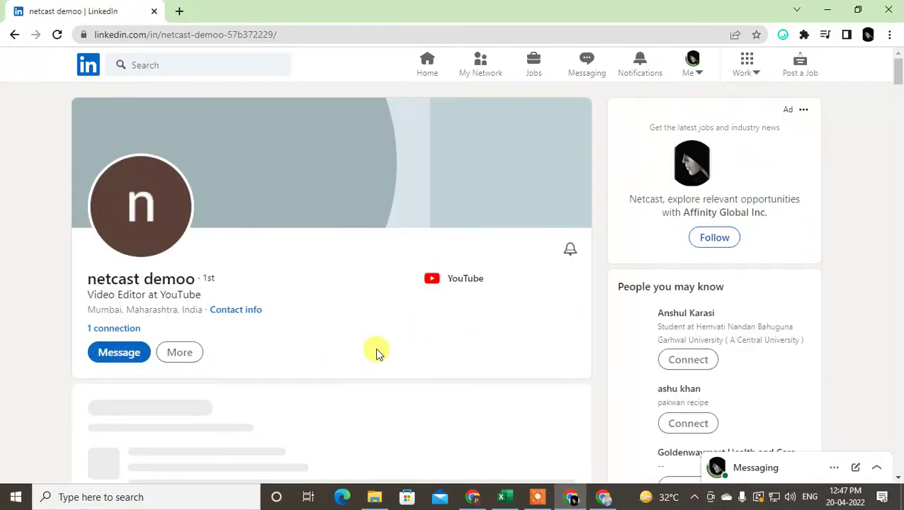
pyautogui.scroll(-1, 376, 351)
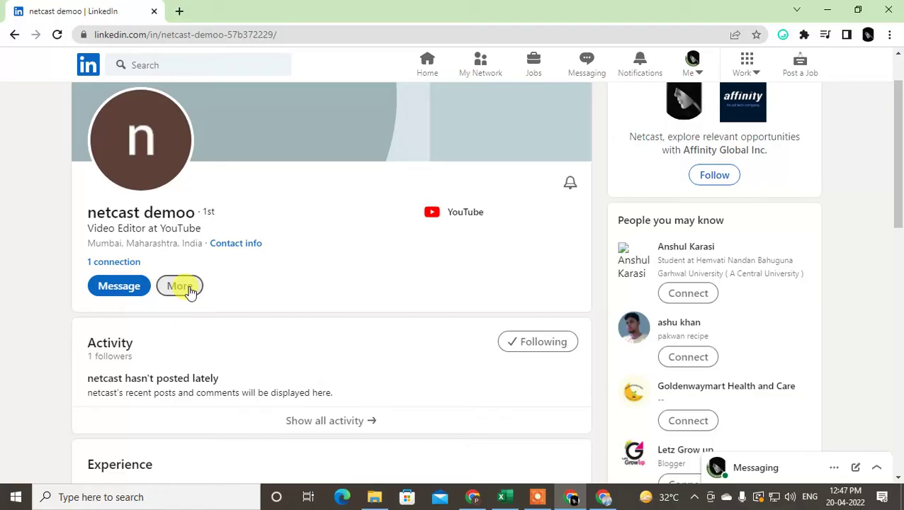
pyautogui.click(189, 291)
pyautogui.scroll(-2, 240, 425)
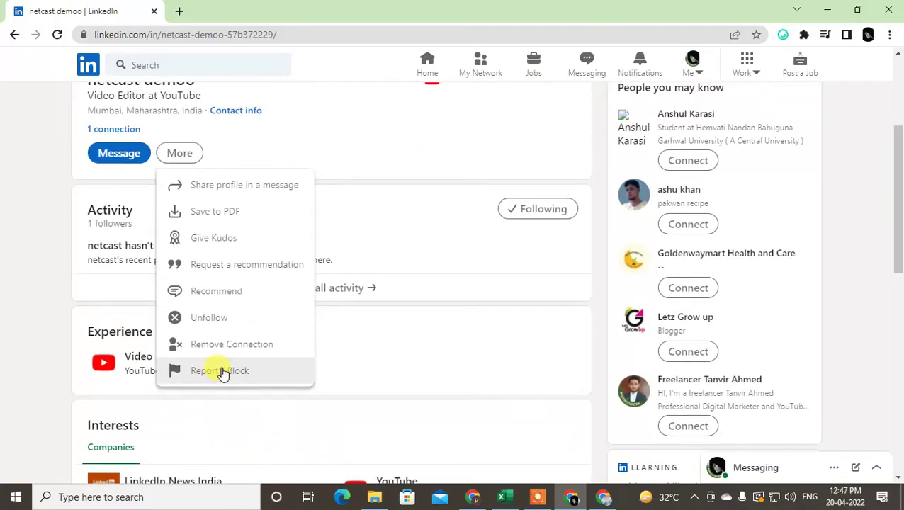
# Block the demo member through Report / Block and confirm the block
pyautogui.click(273, 376)
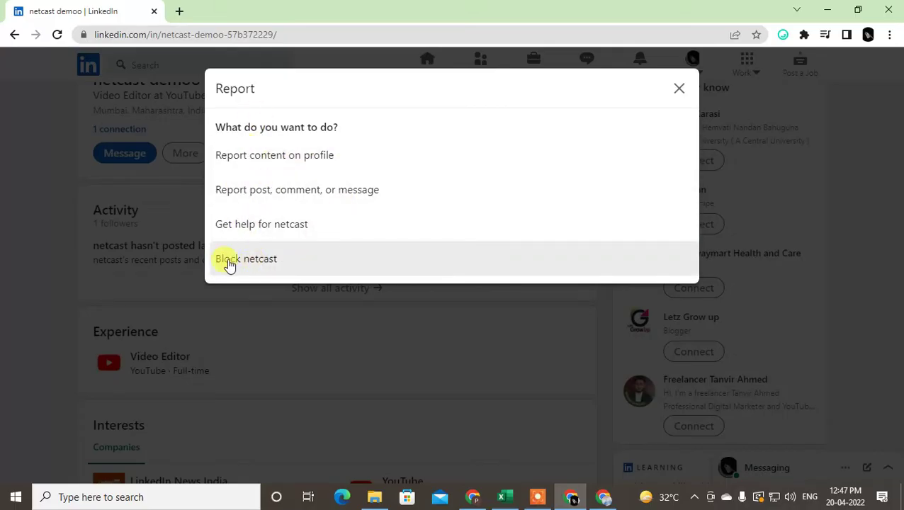
pyautogui.click(248, 259)
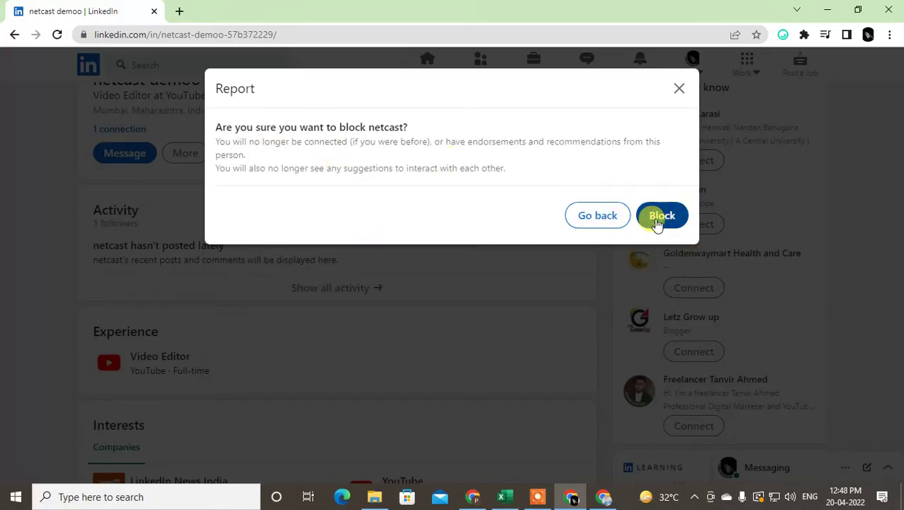
pyautogui.click(658, 217)
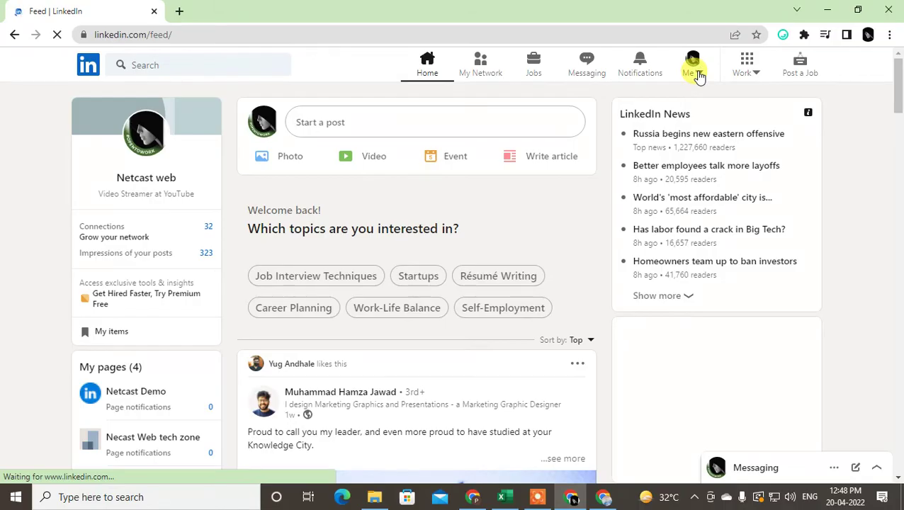
# Go to Settings & Privacy from the Me menu and browse the Profile information settings
pyautogui.click(693, 71)
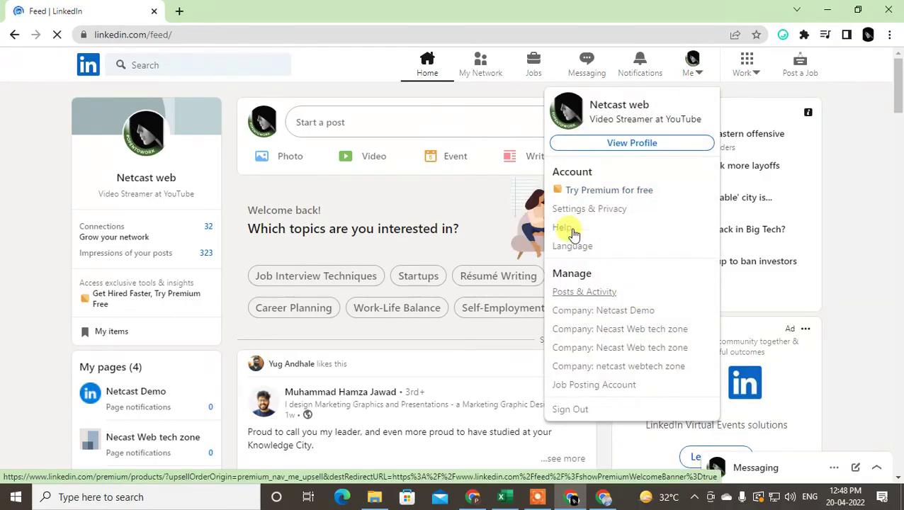
pyautogui.click(597, 211)
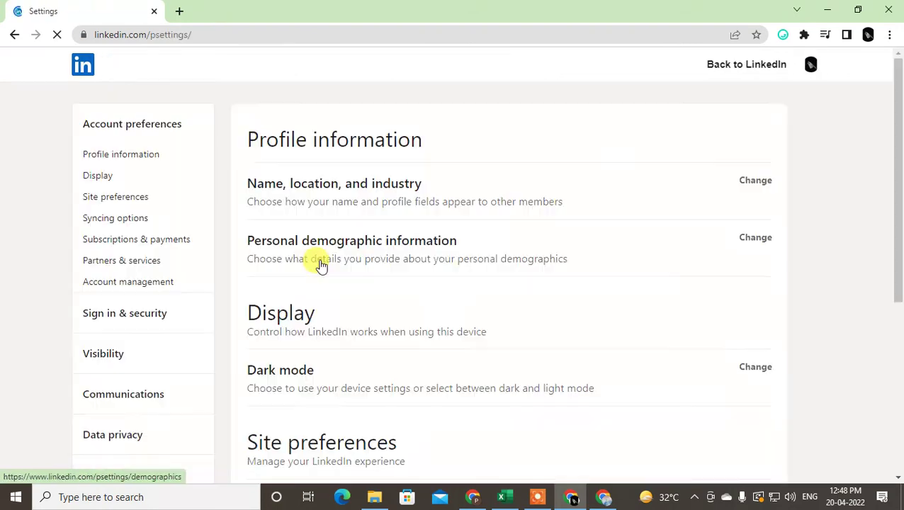
pyautogui.click(113, 152)
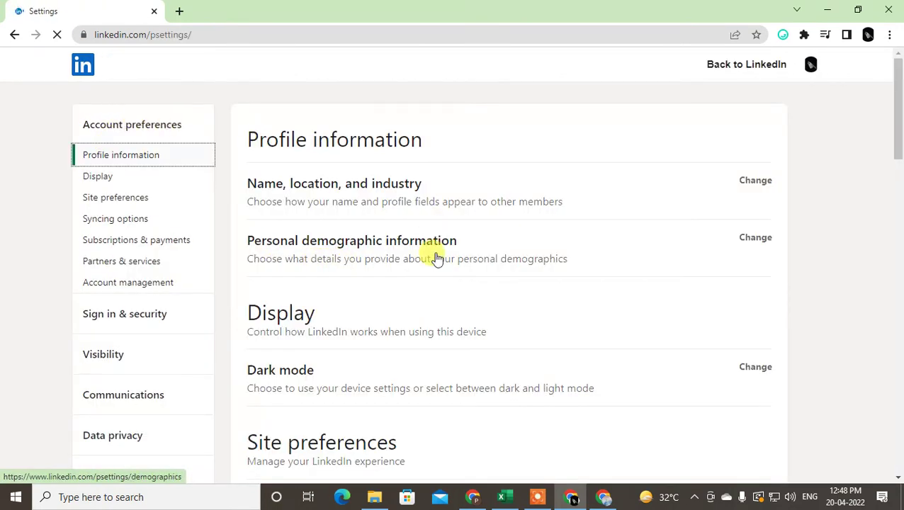
pyautogui.scroll(-2, 435, 259)
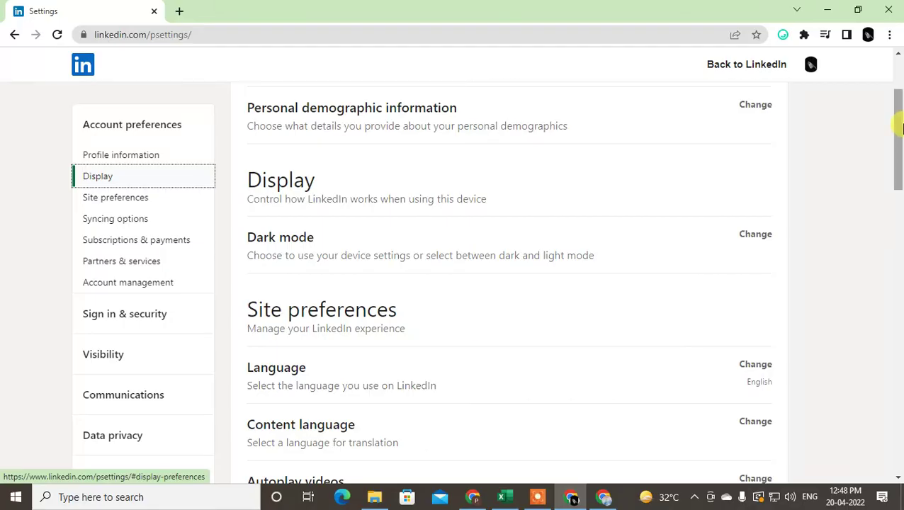
pyautogui.scroll(-1, 897, 113)
pyautogui.scroll(-1, 145, 312)
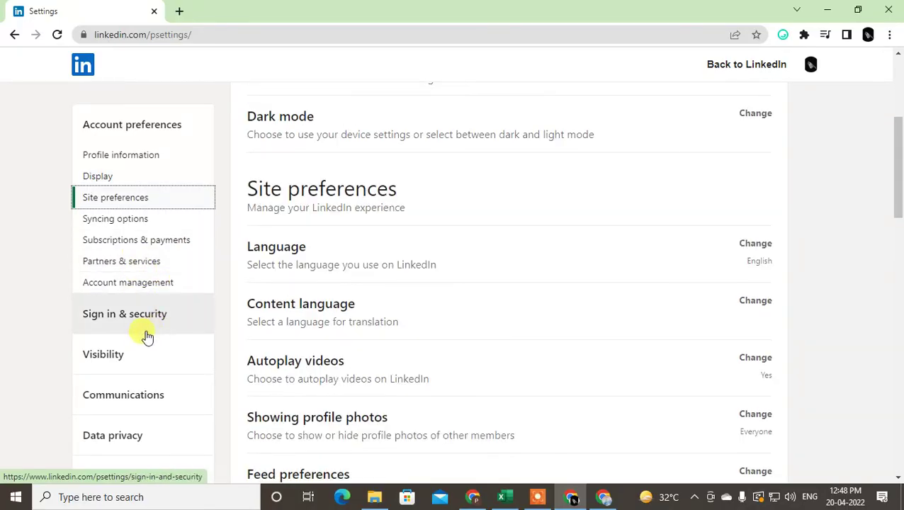
# In Visibility settings, expand Blocking to show the one blocked member
pyautogui.click(144, 356)
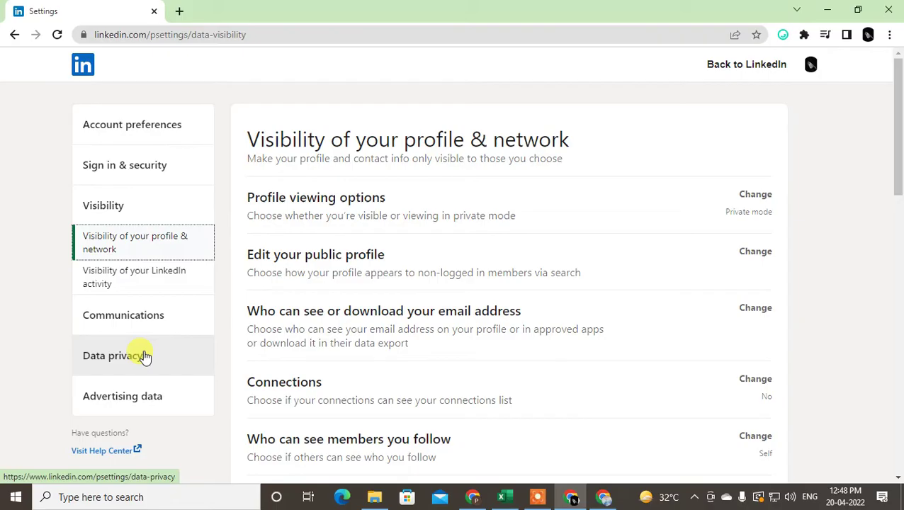
pyautogui.click(85, 242)
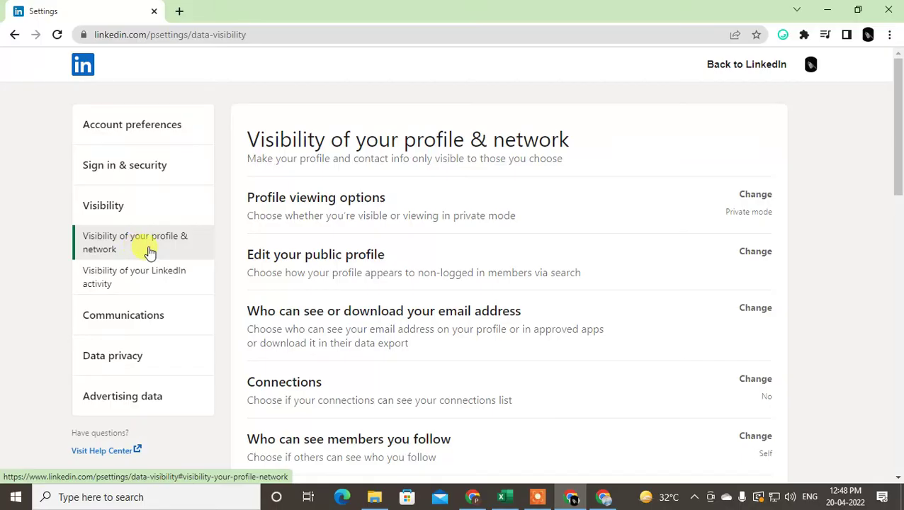
pyautogui.click(112, 246)
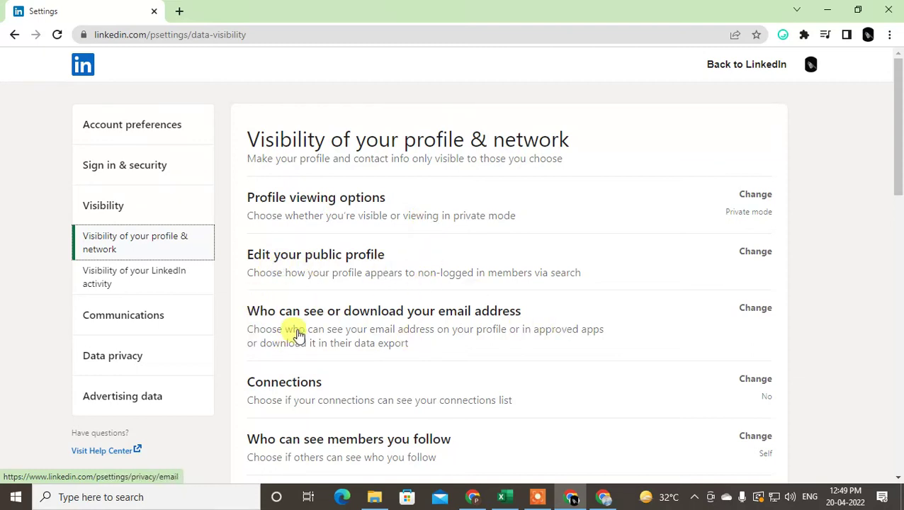
pyautogui.scroll(-1, 560, 327)
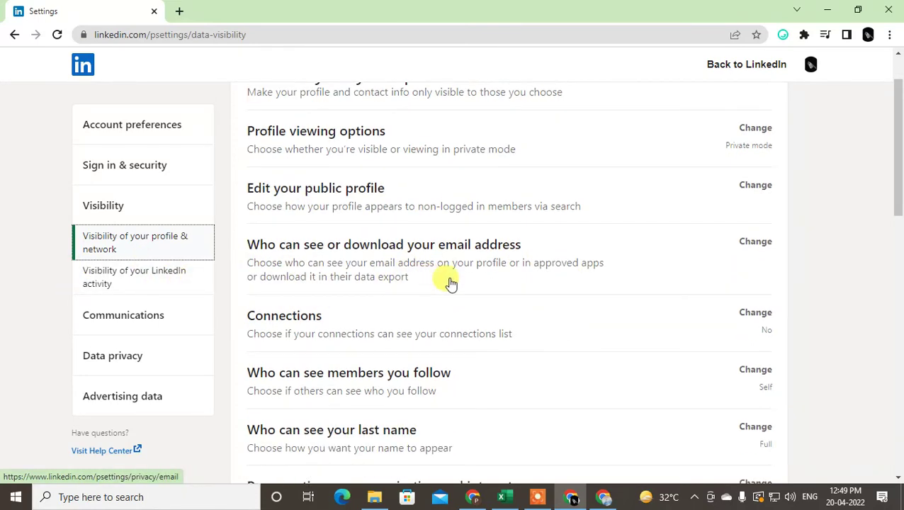
pyautogui.scroll(-1, 556, 249)
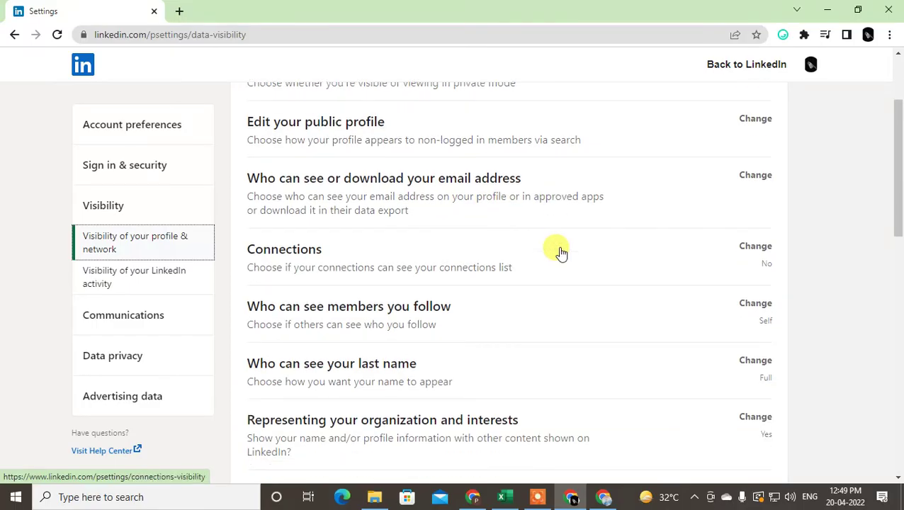
pyautogui.scroll(-6, 559, 251)
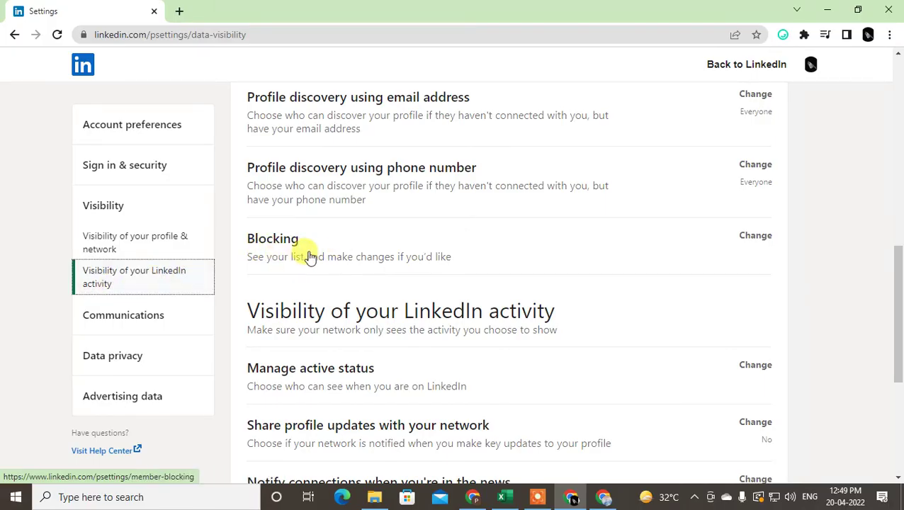
pyautogui.click(153, 249)
pyautogui.scroll(-6, 330, 283)
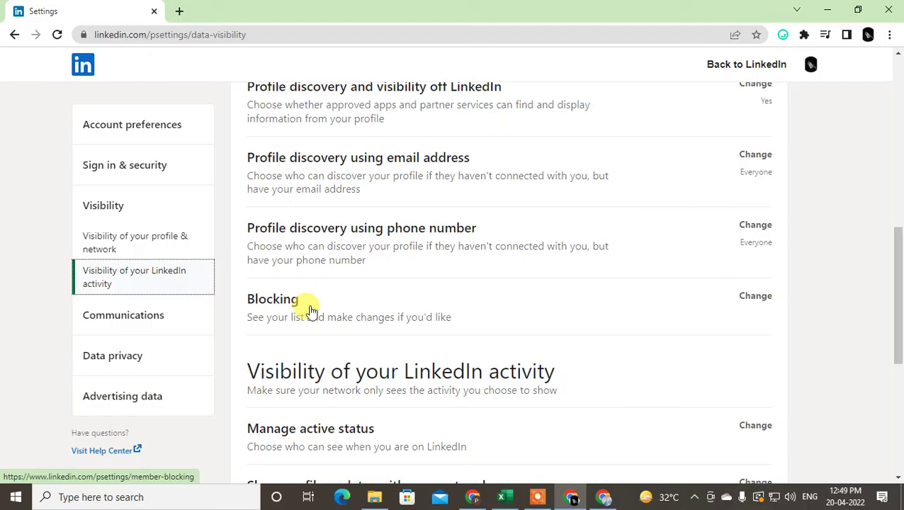
pyautogui.click(743, 296)
pyautogui.scroll(-2, 484, 260)
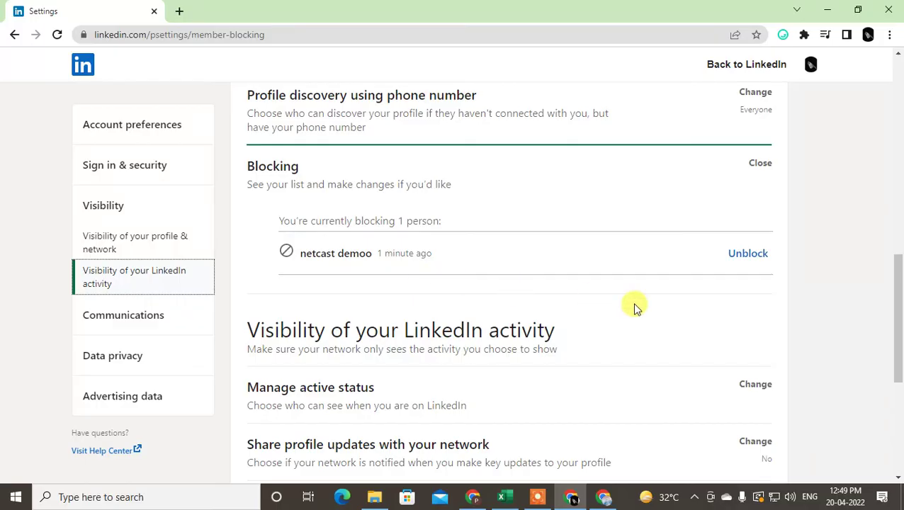
# Start unblocking the demo member and focus the prompt's Password field
pyautogui.click(747, 254)
pyautogui.click(534, 284)
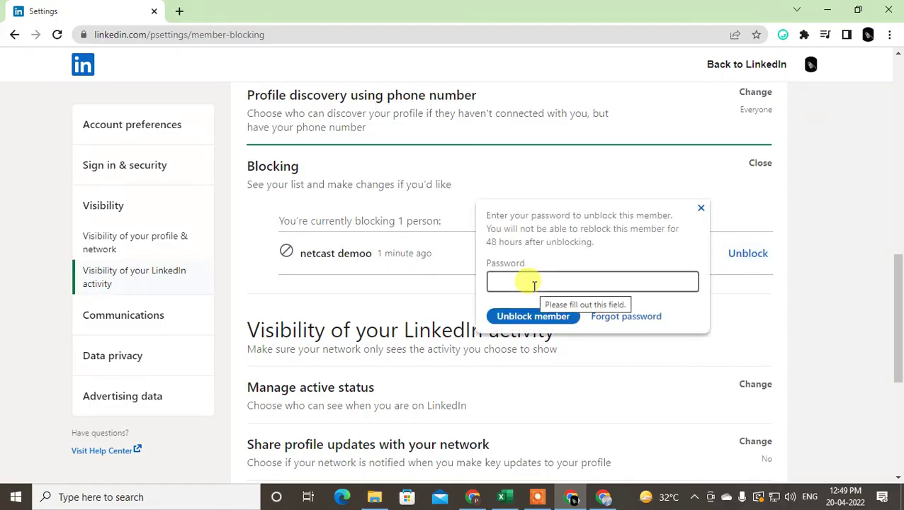
pyautogui.click(534, 283)
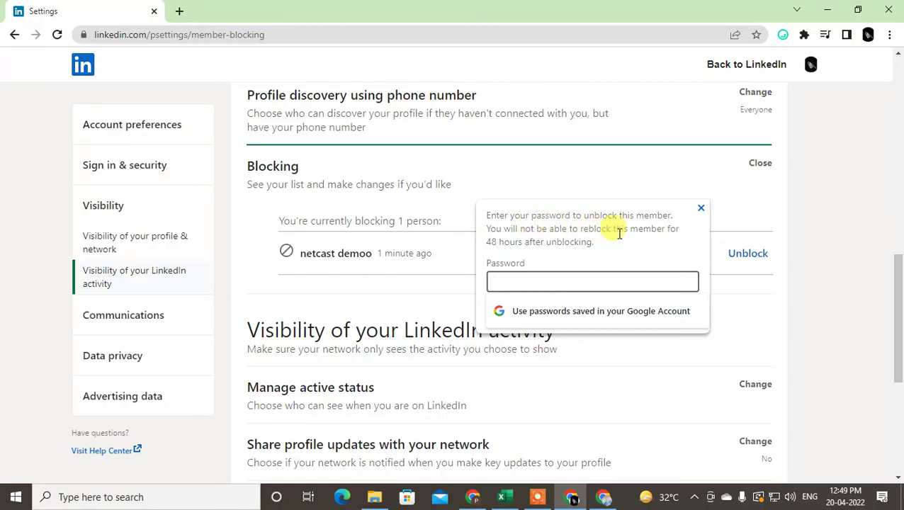
# Highlight the 48-hour reblock warning in the unblock prompt, then refocus the Password field
pyautogui.moveTo(488, 242); pyautogui.dragTo(592, 245)
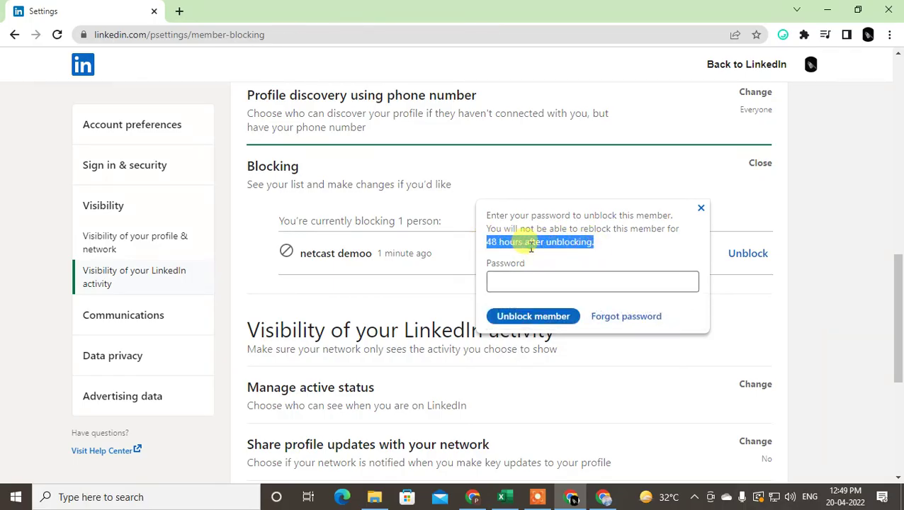
pyautogui.click(553, 241)
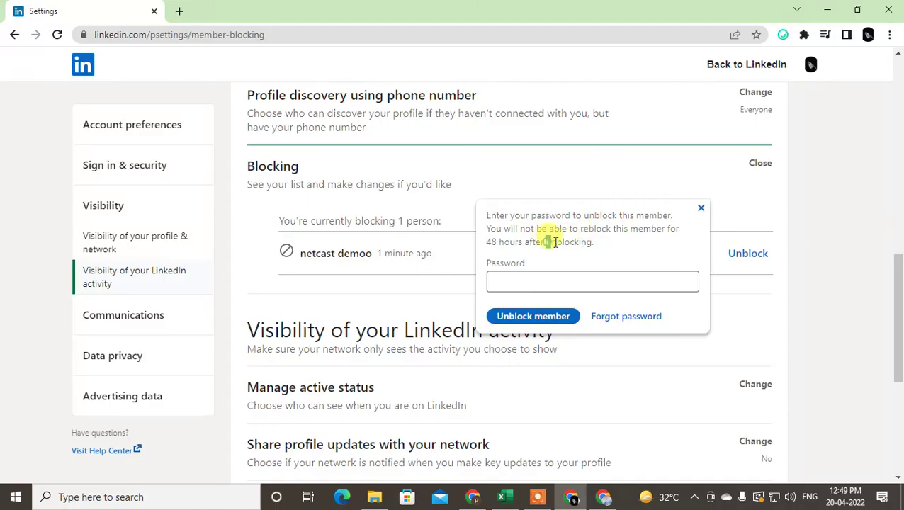
pyautogui.moveTo(554, 242); pyautogui.dragTo(599, 244)
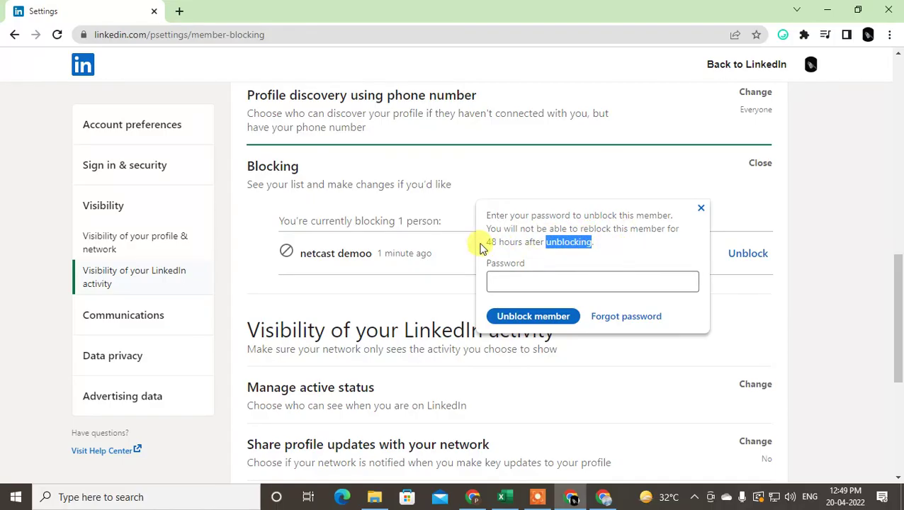
pyautogui.moveTo(490, 242); pyautogui.dragTo(568, 244)
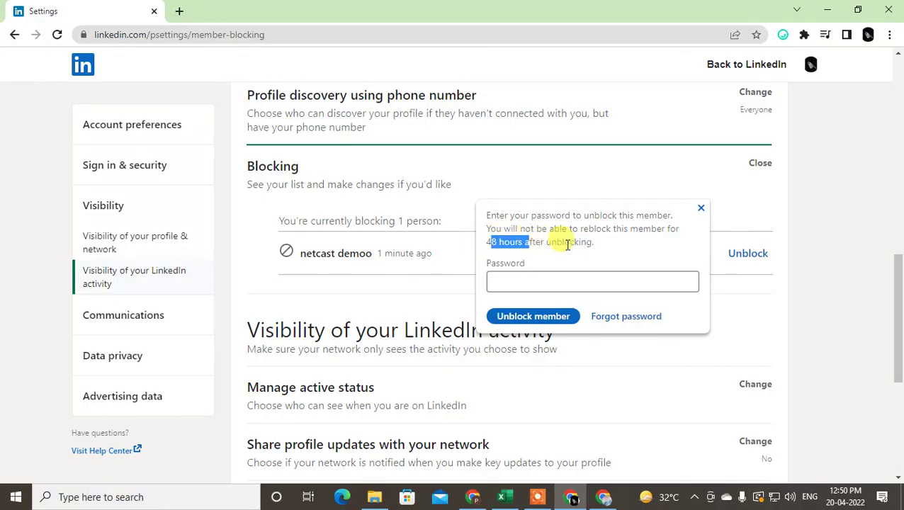
pyautogui.click(536, 247)
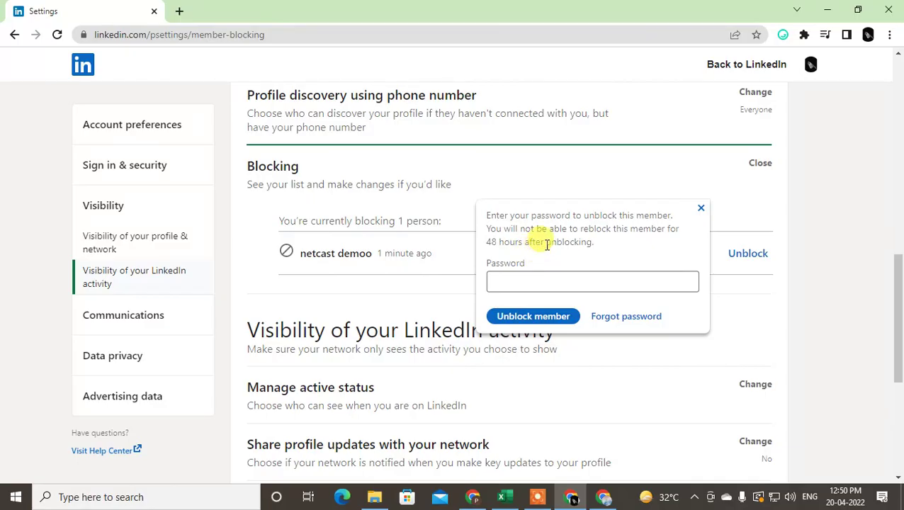
pyautogui.moveTo(491, 241); pyautogui.dragTo(535, 244)
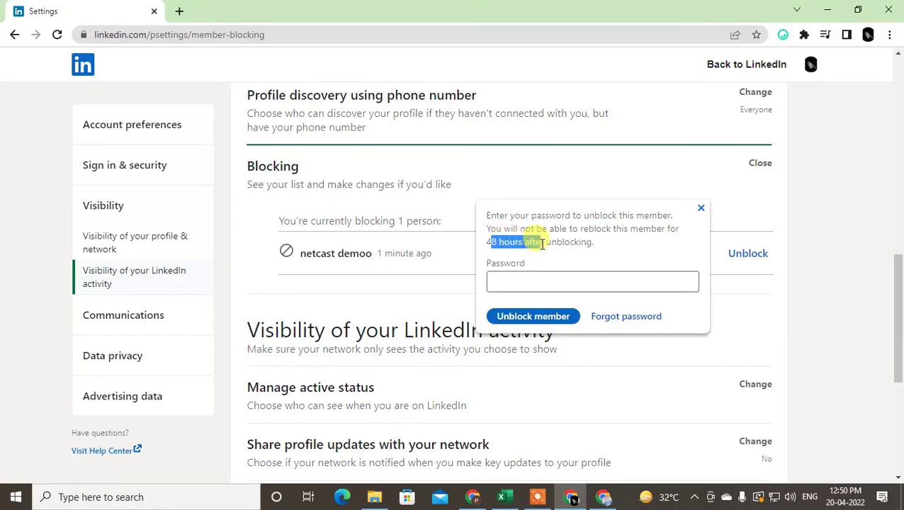
pyautogui.click(515, 280)
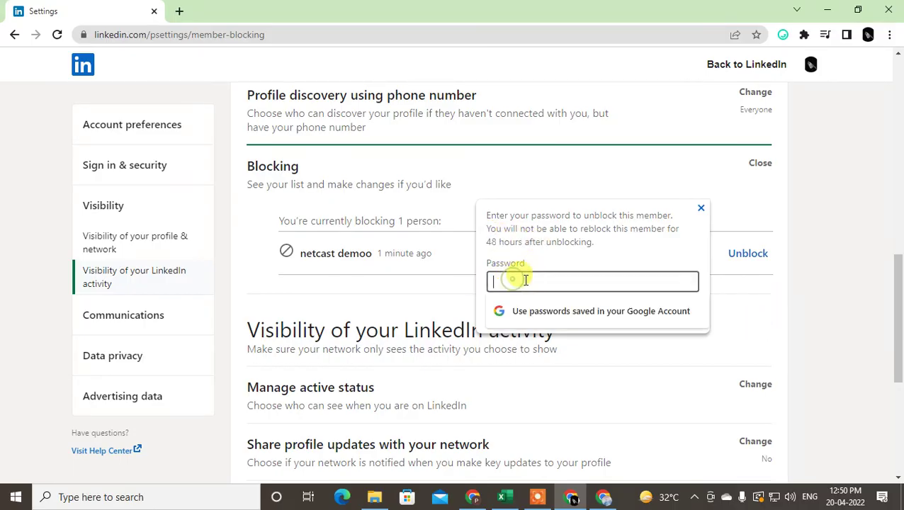